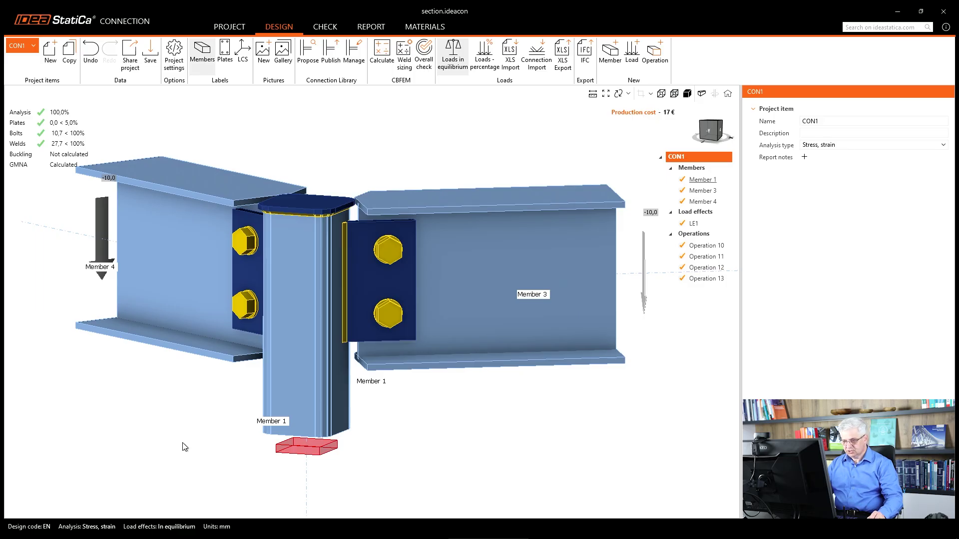
Cut a section through the Operation 11 fin plate, producing a dimensioned 2D drawing with weld and bolt labels
mouse_move(382, 327)
right_down()
mouse_move(349, 342)
mouse_move(377, 336)
mouse_move(384, 319)
right_up()
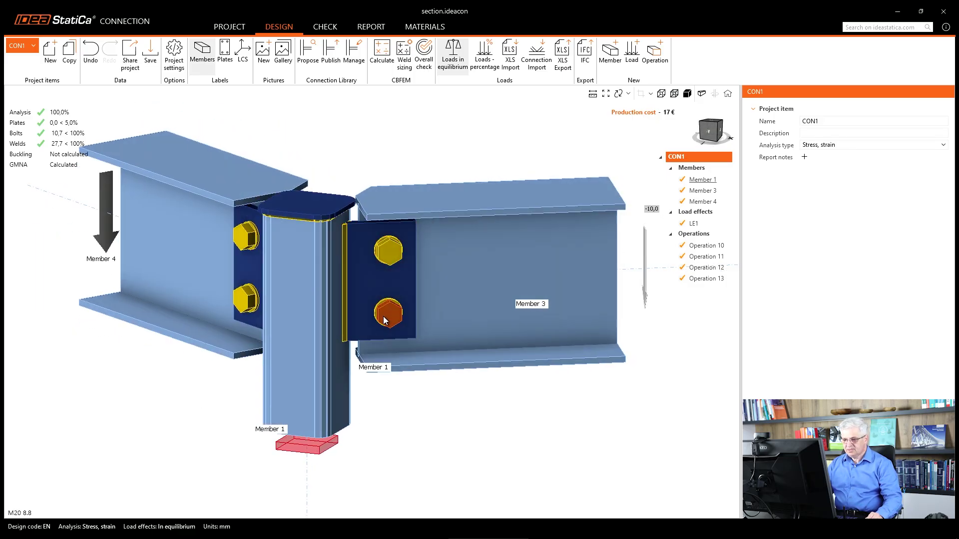
right_click(388, 281)
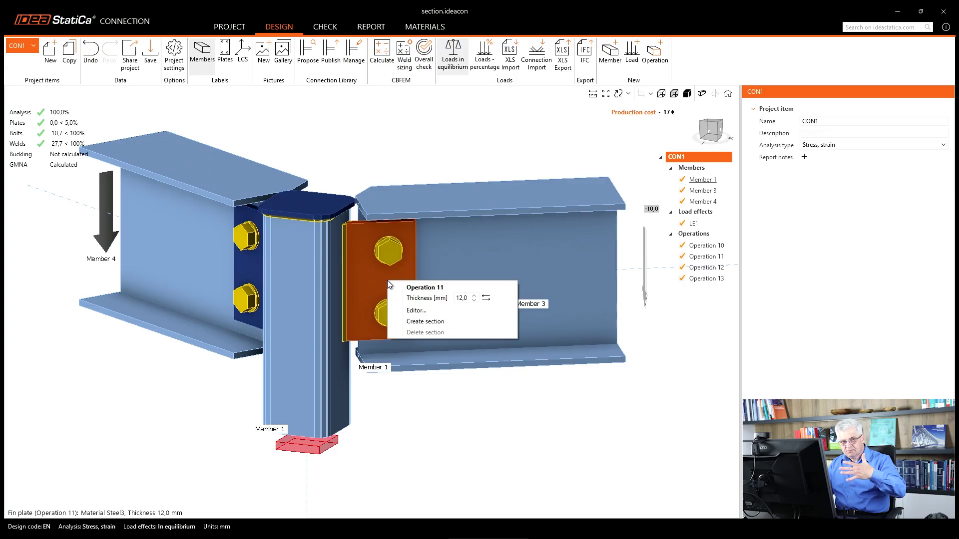
click(425, 322)
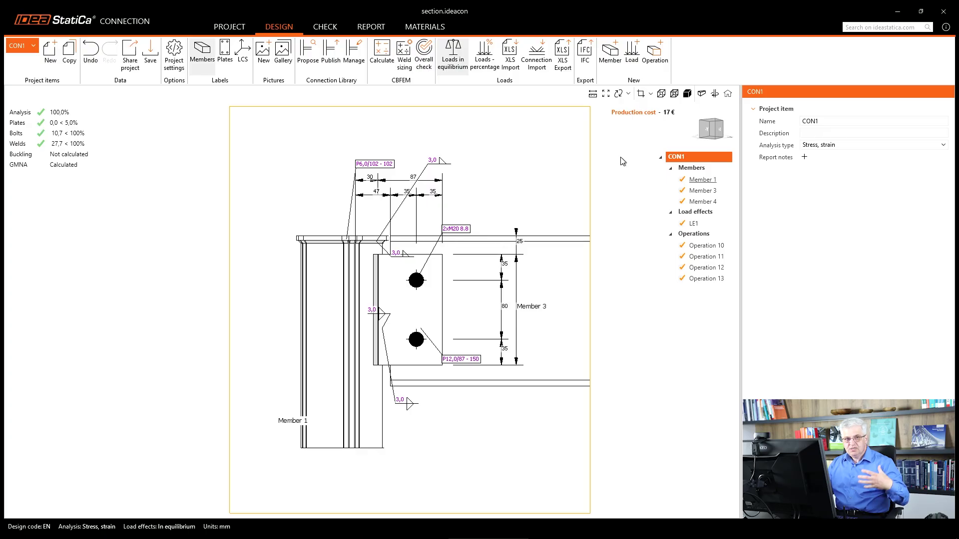
Add a section cut through Member 4's web, then show the Fin plate (Operation 11) section drawing again
click(674, 94)
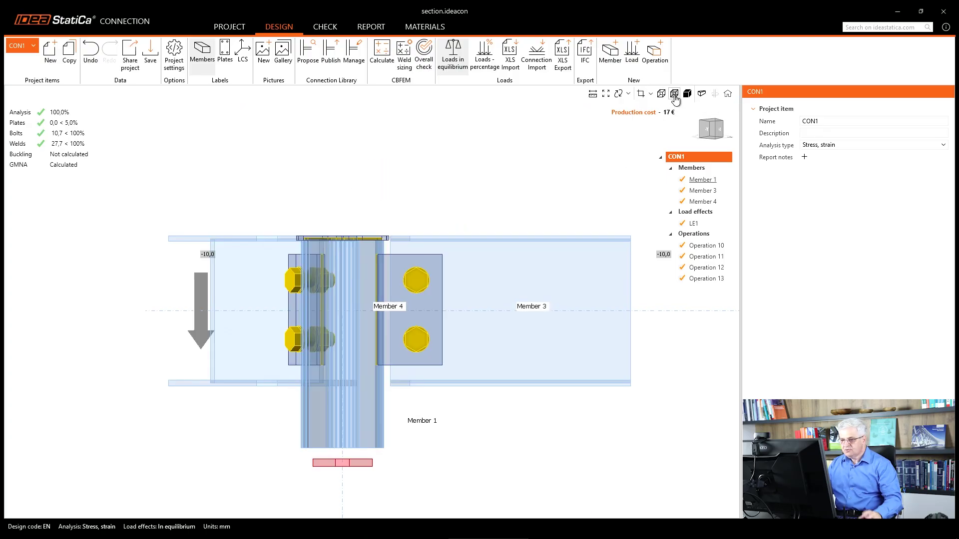
right_drag(257, 310, 169, 351)
right_drag(349, 338, 308, 362)
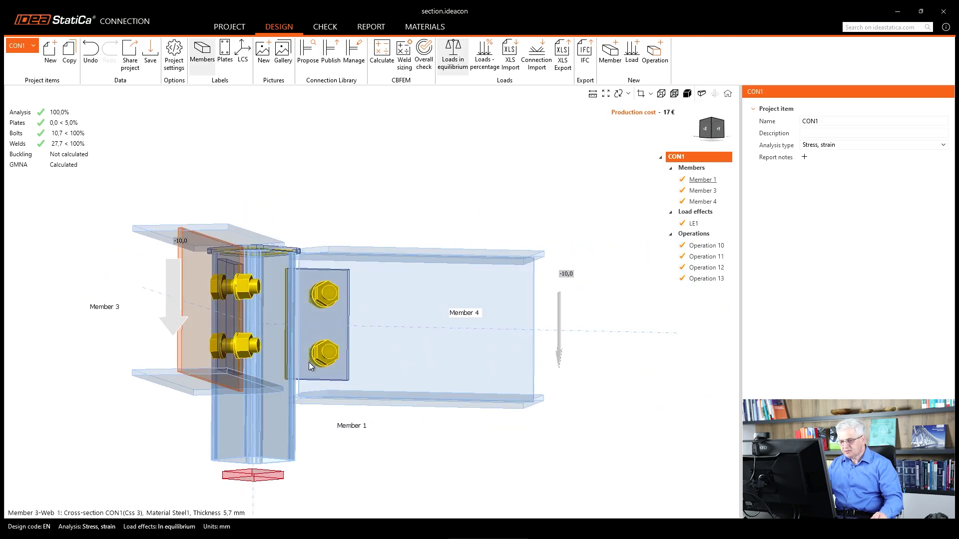
right_click(334, 331)
click(387, 422)
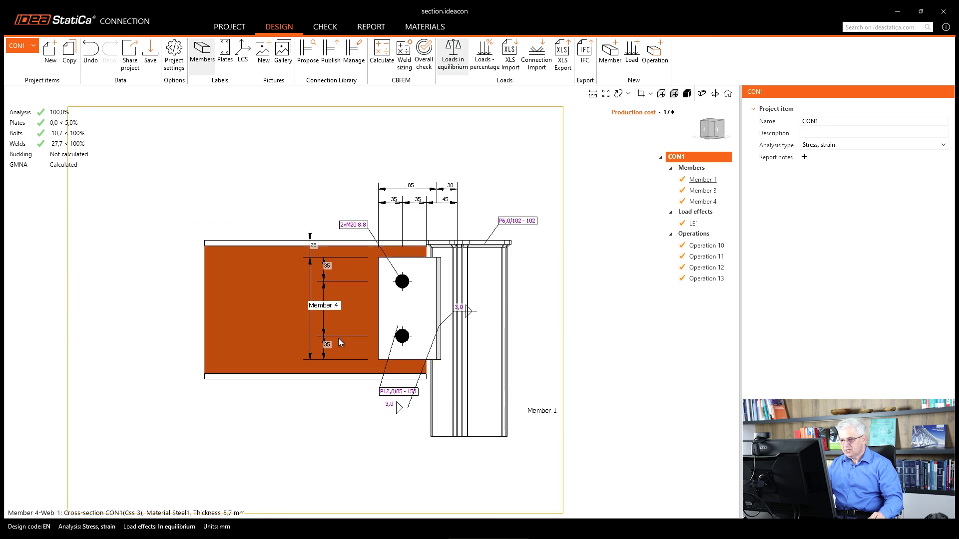
click(652, 94)
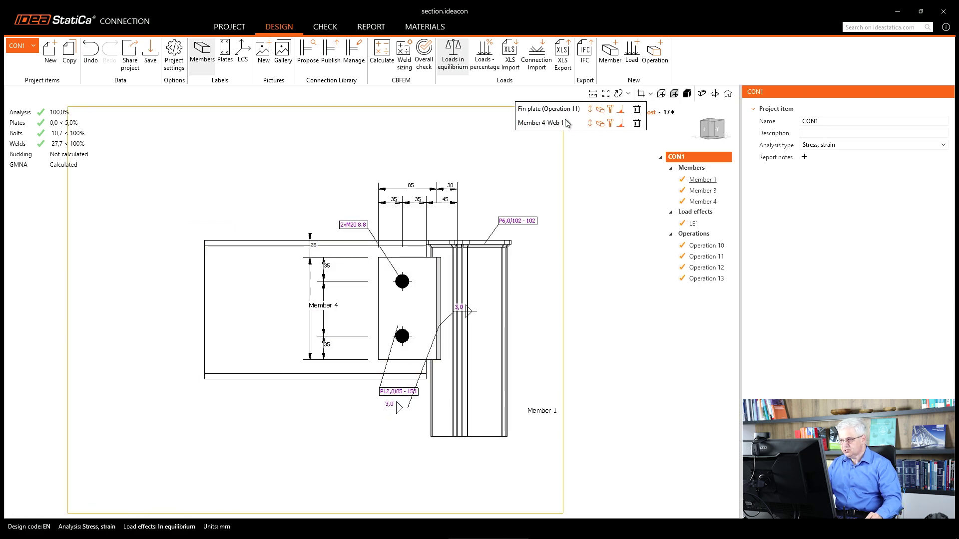
click(547, 111)
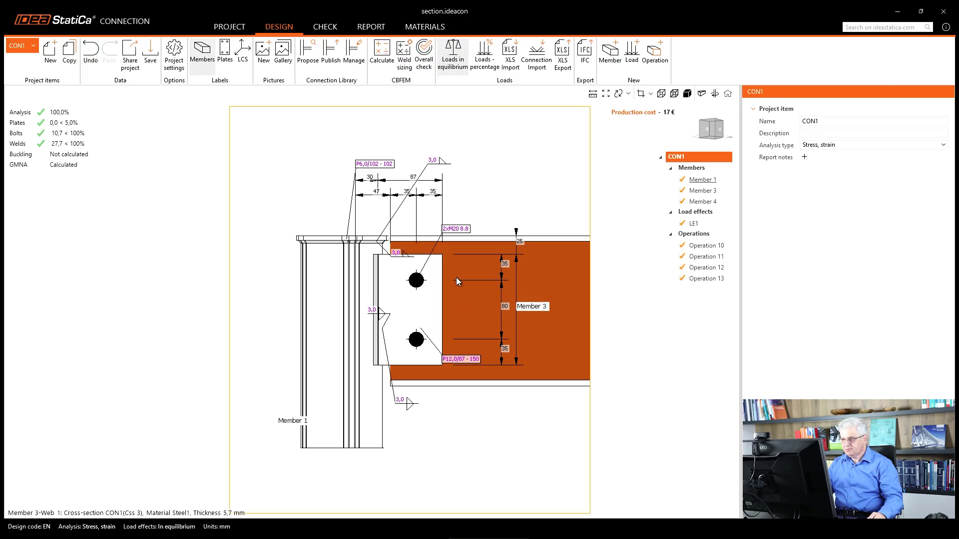
Create a section cut through the web of Member 3 from the 3D model
click(673, 94)
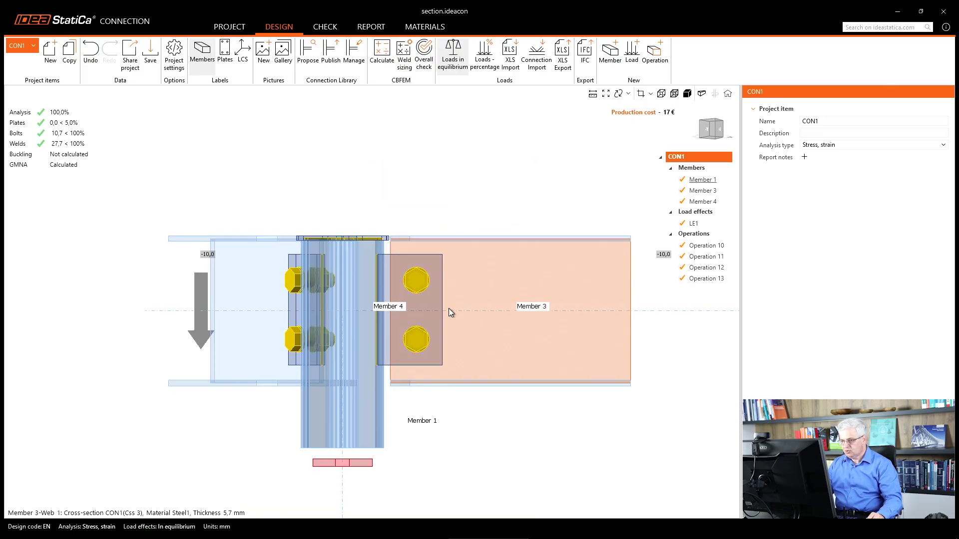
right_drag(343, 340, 338, 367)
right_click(530, 304)
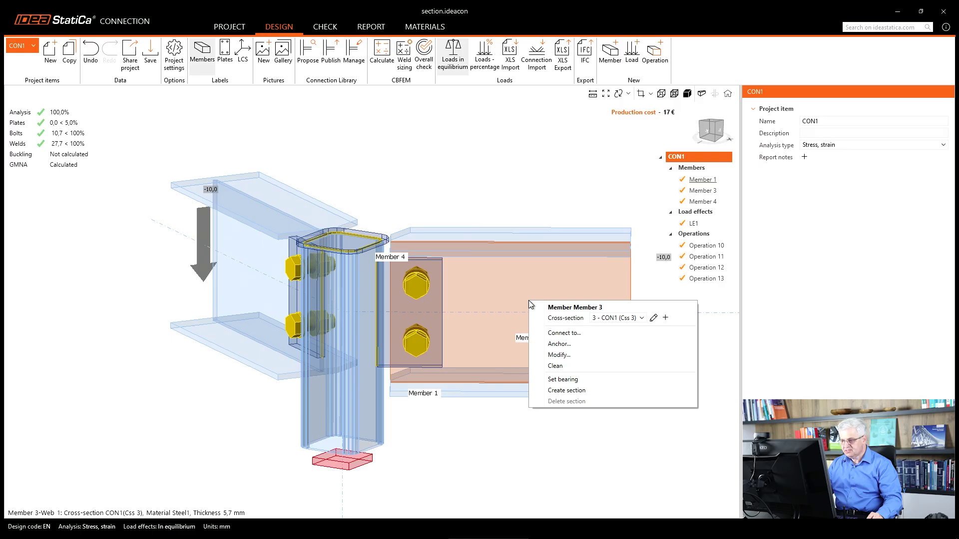
click(559, 391)
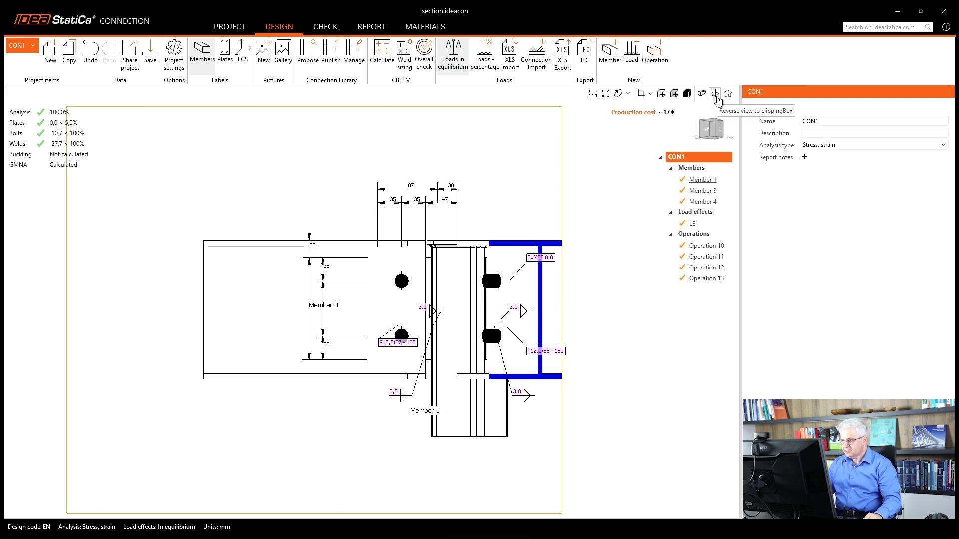
Reverse the section drawing to show the joint from the opposite side
mouse_move(703, 95)
mouse_down()
mouse_move(731, 82)
mouse_move(706, 114)
mouse_up()
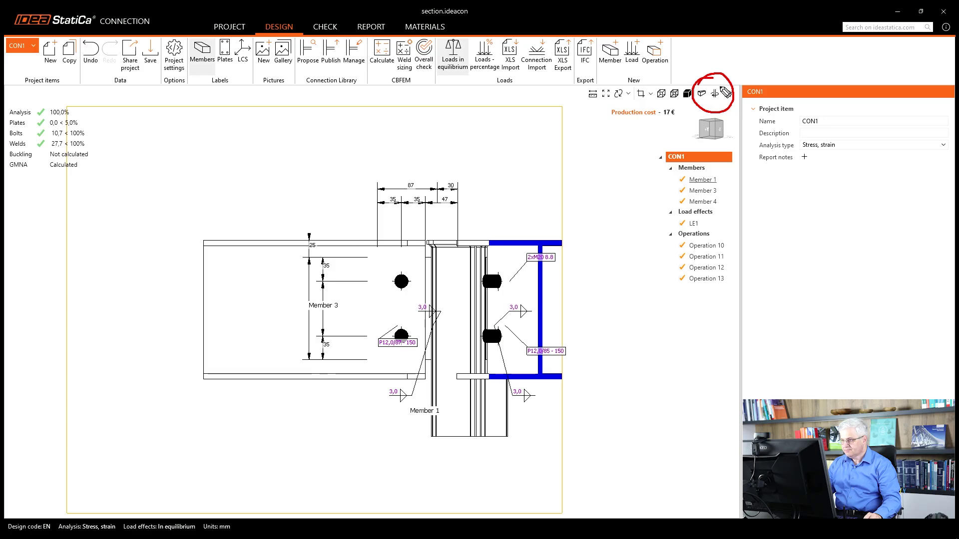
key(Escape)
click(714, 96)
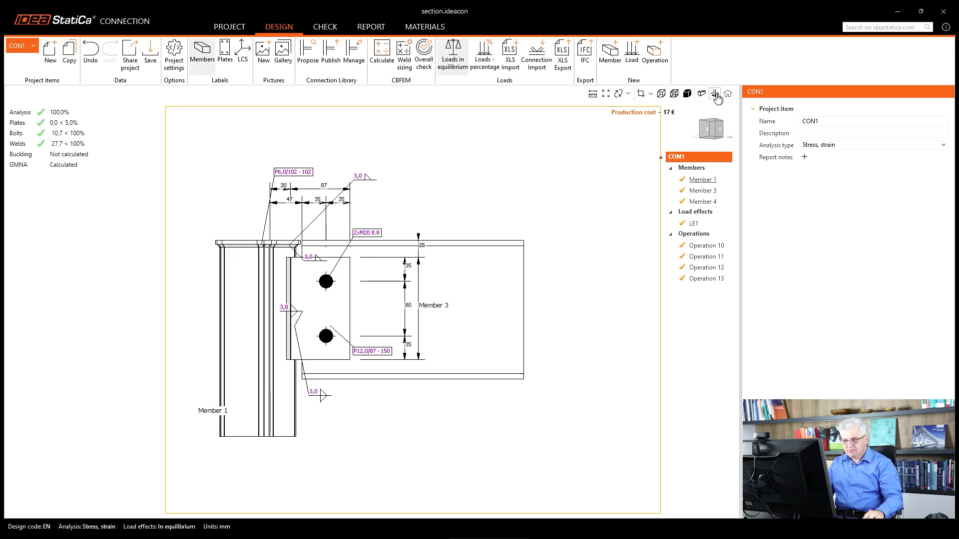
Show the Member 3 section's clipping box and narrow it so it cuts through the members
click(715, 94)
right_drag(189, 188, 102, 249)
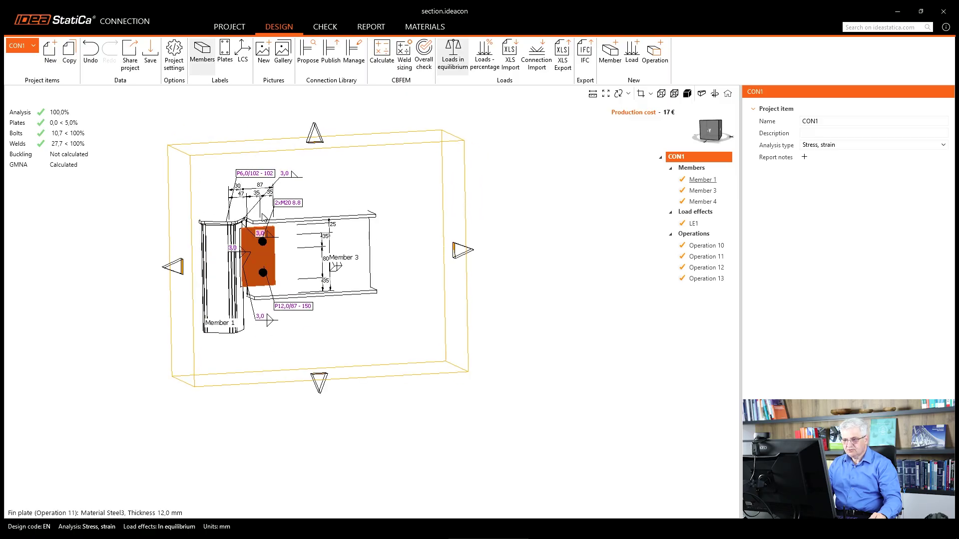
click(315, 146)
right_drag(428, 261, 380, 331)
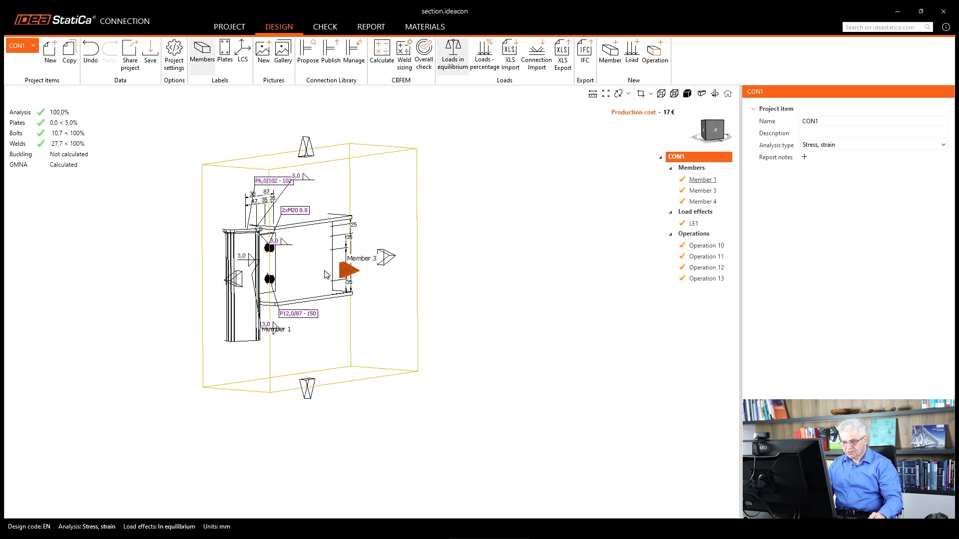
click(278, 269)
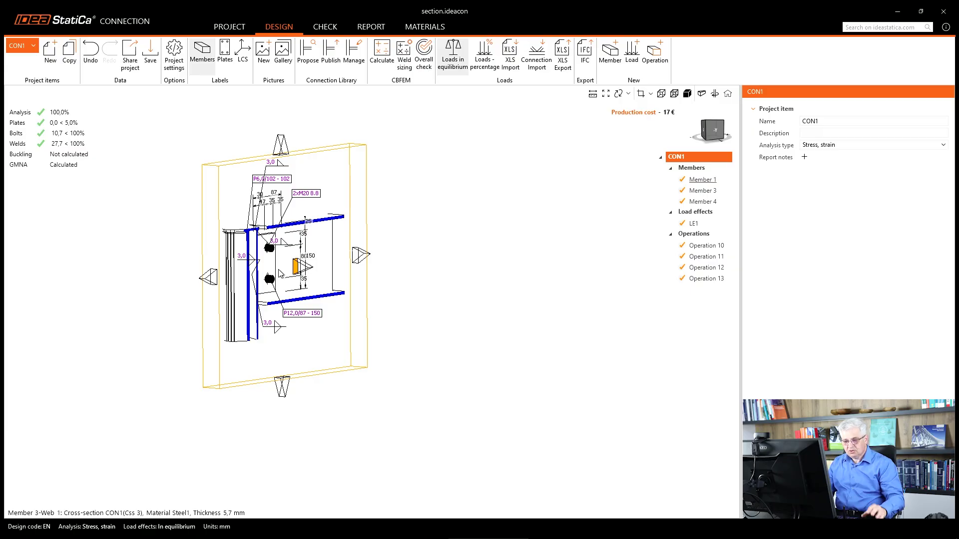
Return to a straight front view showing the P6,0/102-102 and P12,0/87-150 plates
click(713, 131)
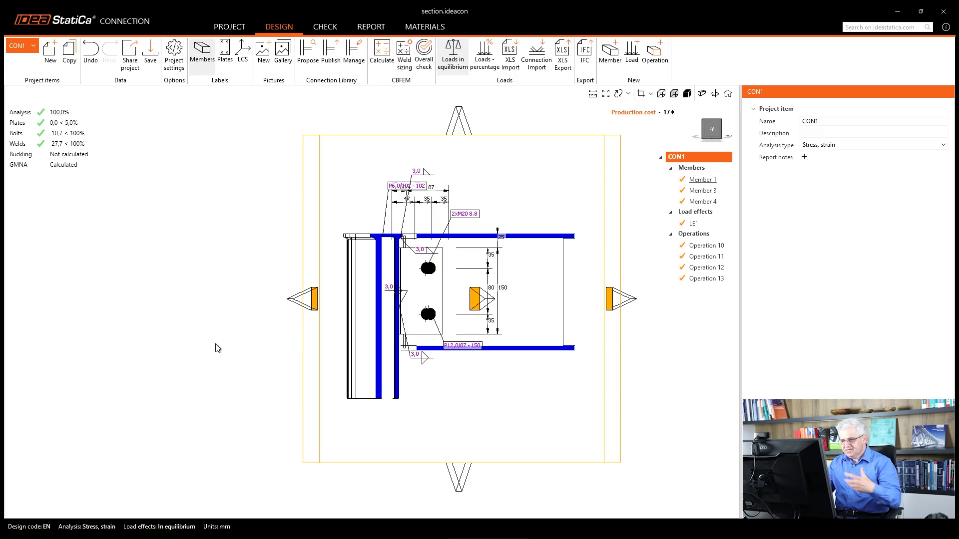
right_drag(389, 352, 341, 390)
scroll(340, 391, down, 2)
middle_drag(341, 391, 285, 383)
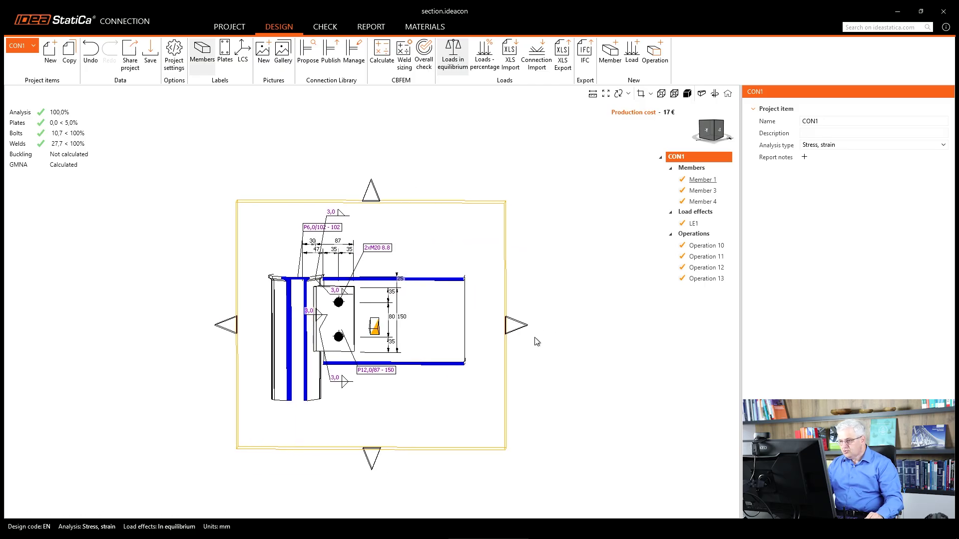
Switch through the section list from Member 4-Web 1 to the Member 3-Web 1 section
click(651, 94)
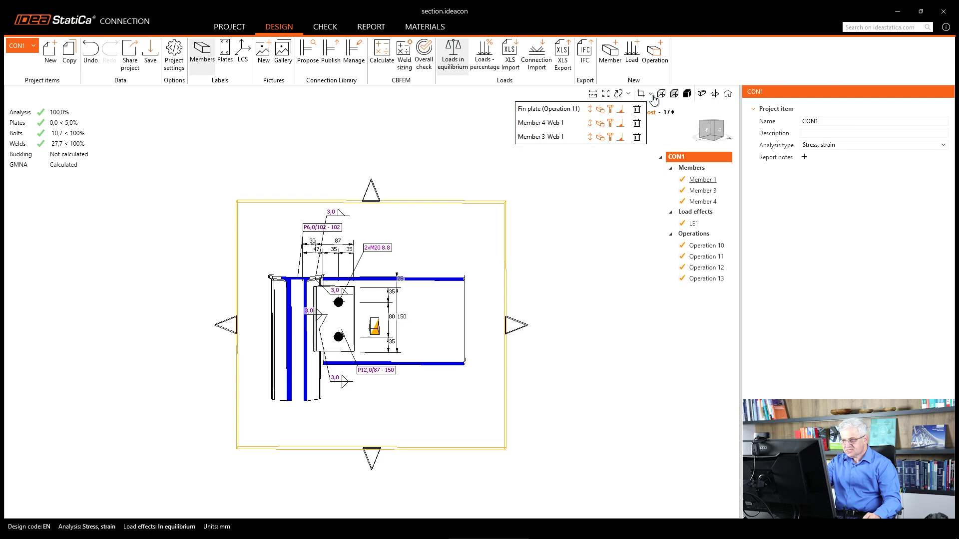
click(553, 138)
click(651, 95)
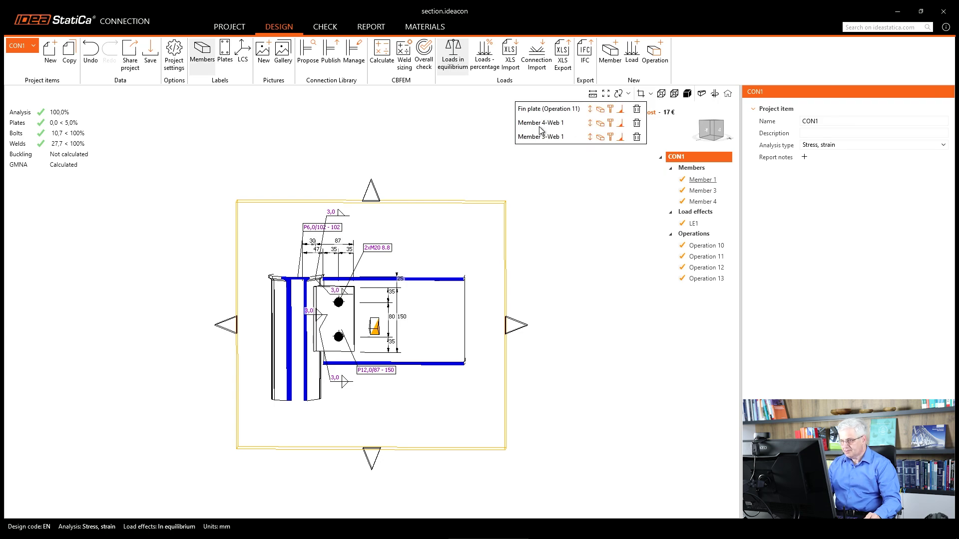
click(539, 128)
click(651, 94)
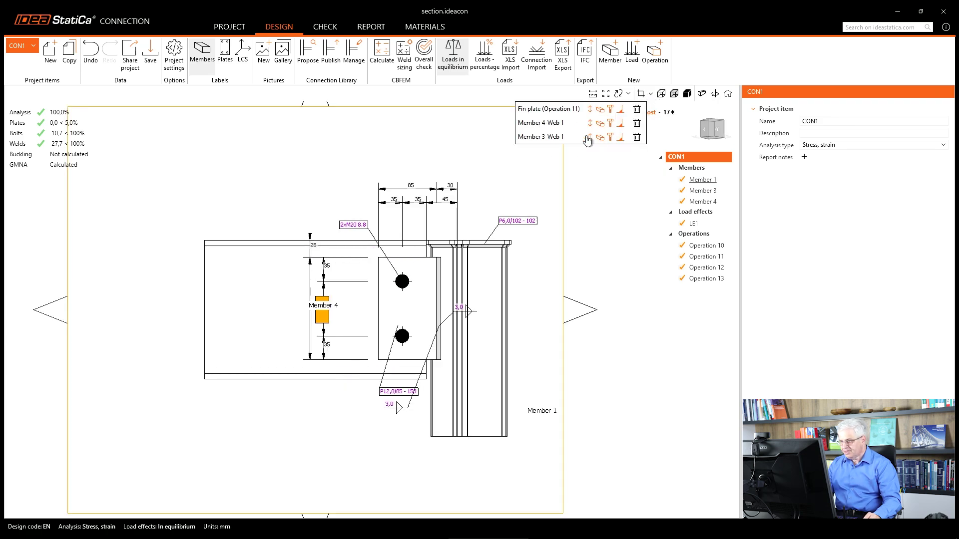
click(548, 138)
Reset the Member 3-Web 1 section to its default view, showing the 35-80-35 bolt spacing
scroll(316, 270, down, 3)
right_drag(227, 306, 209, 333)
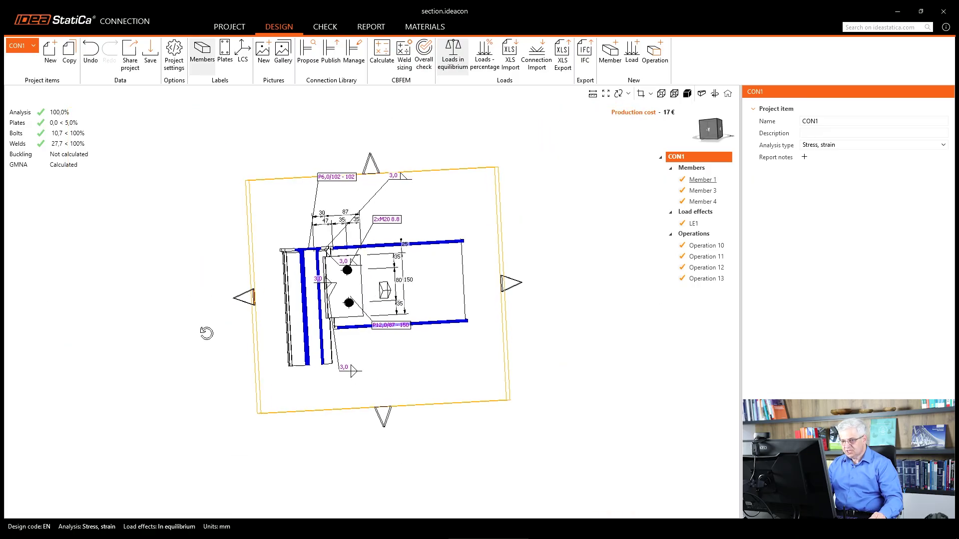
middle_click(403, 290)
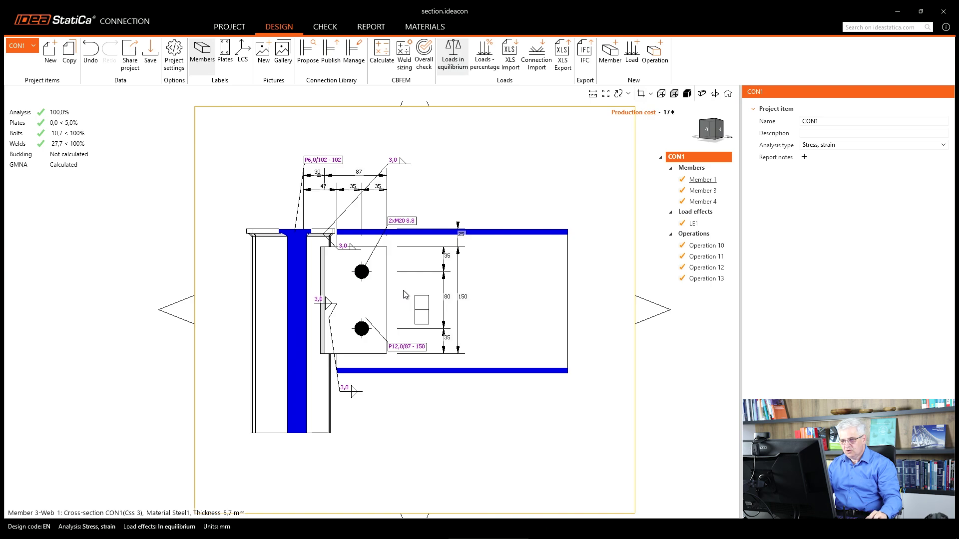
Select the fin plate operation and extend the section cut's frame further left
click(372, 298)
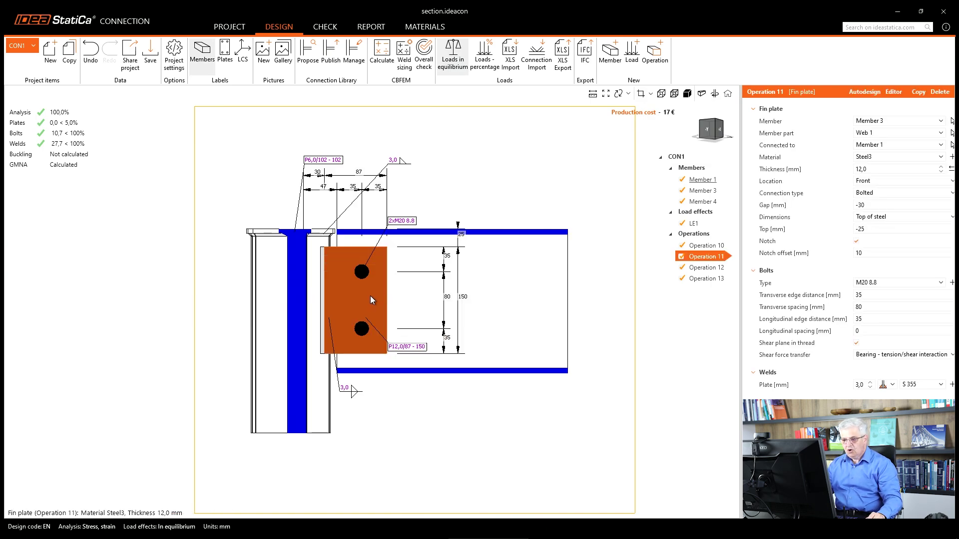
click(409, 295)
click(376, 299)
scroll(385, 292, down, 3)
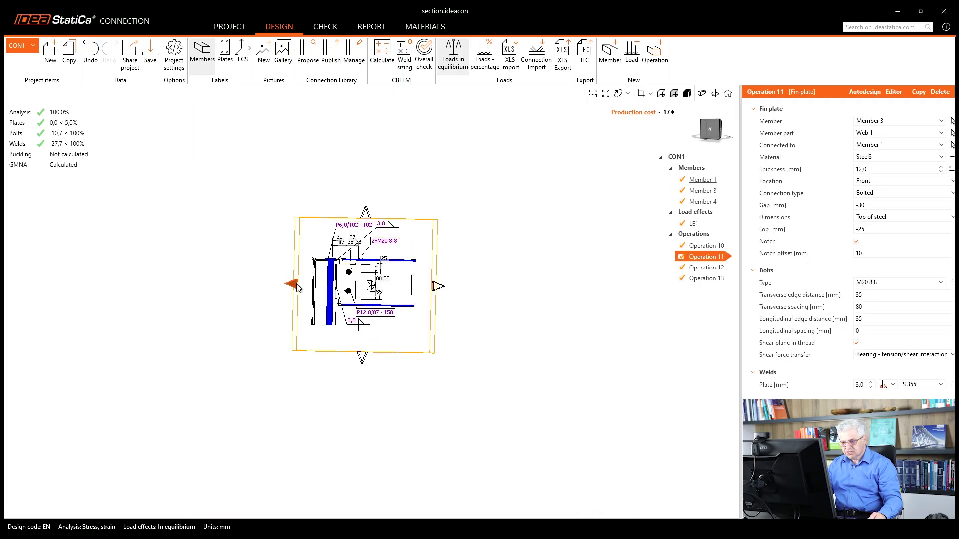
drag(313, 287, 301, 288)
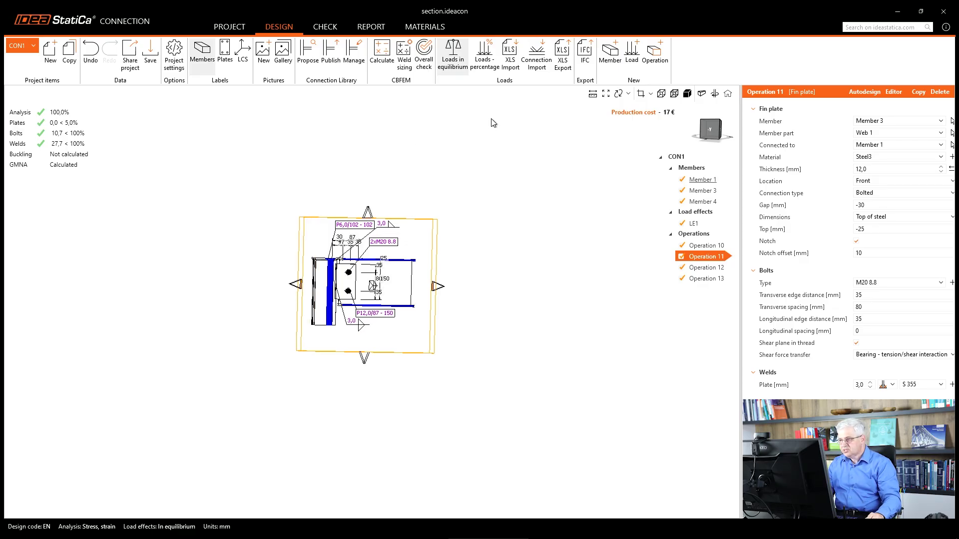
Compare the Member 4-Web 1 section, then return to the Member 3-Web 1 section
click(650, 93)
click(558, 123)
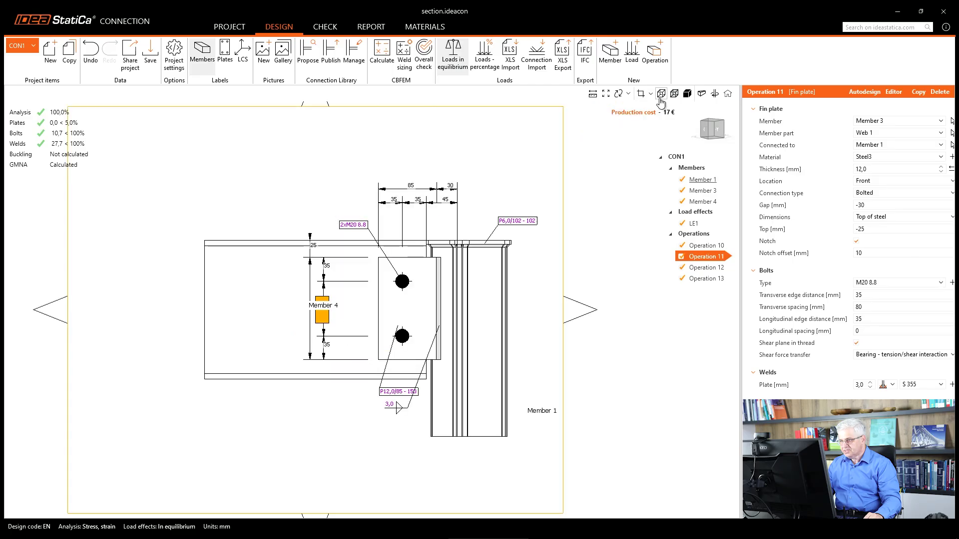
click(650, 94)
click(558, 138)
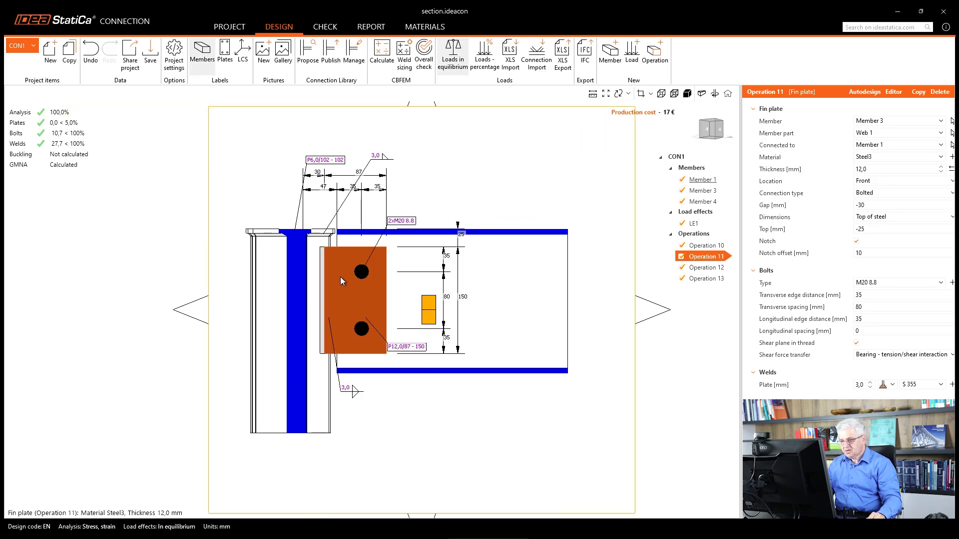
right_drag(257, 297, 336, 320)
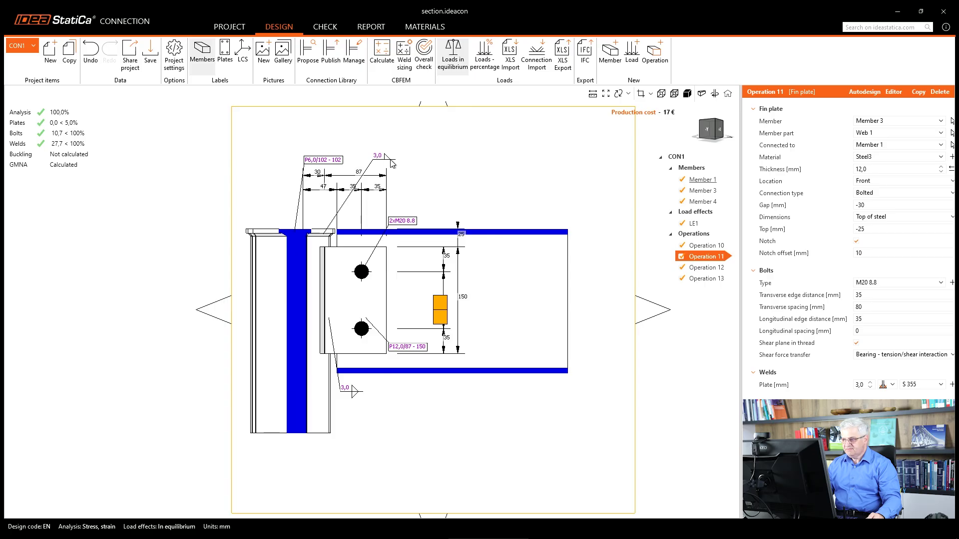
click(649, 96)
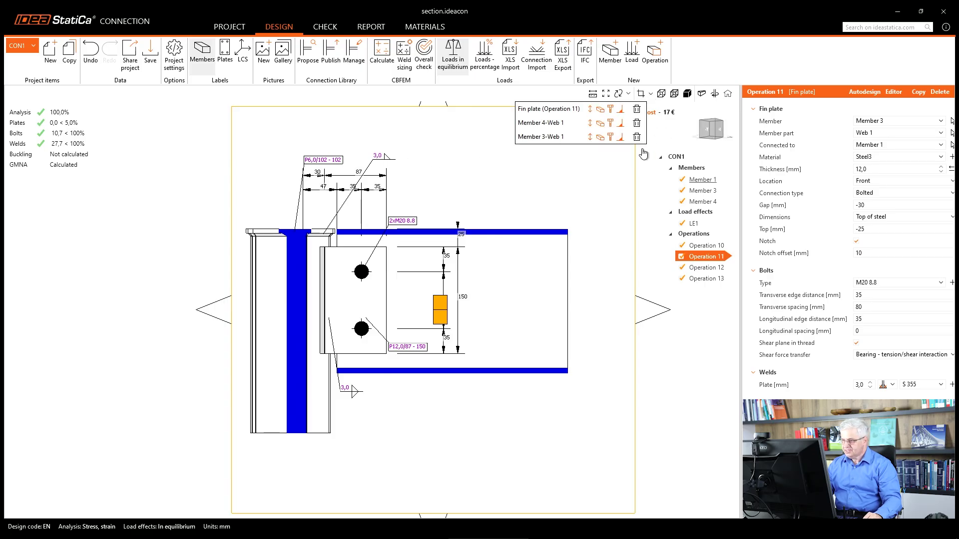
click(610, 137)
click(601, 139)
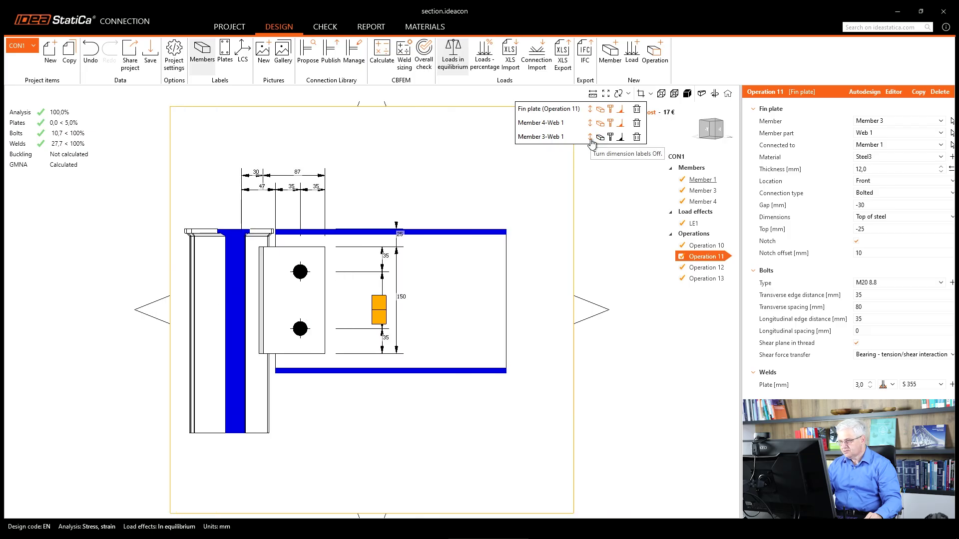
click(590, 139)
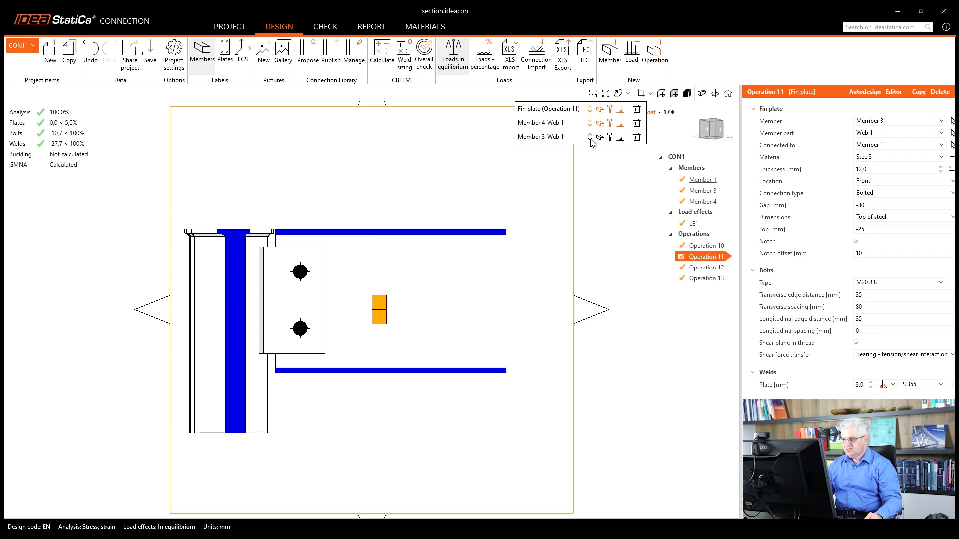
click(590, 139)
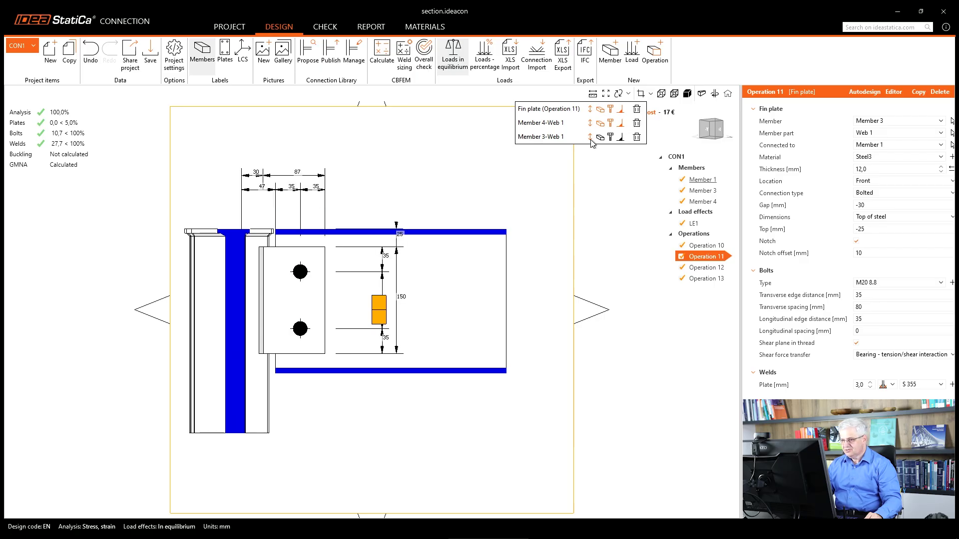
click(600, 137)
click(610, 136)
click(620, 137)
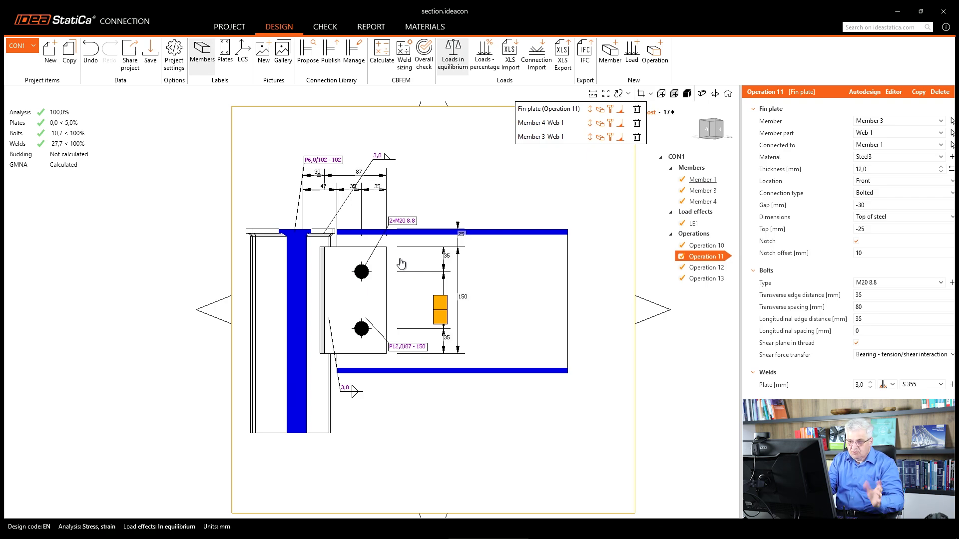
scroll(357, 254, down, 3)
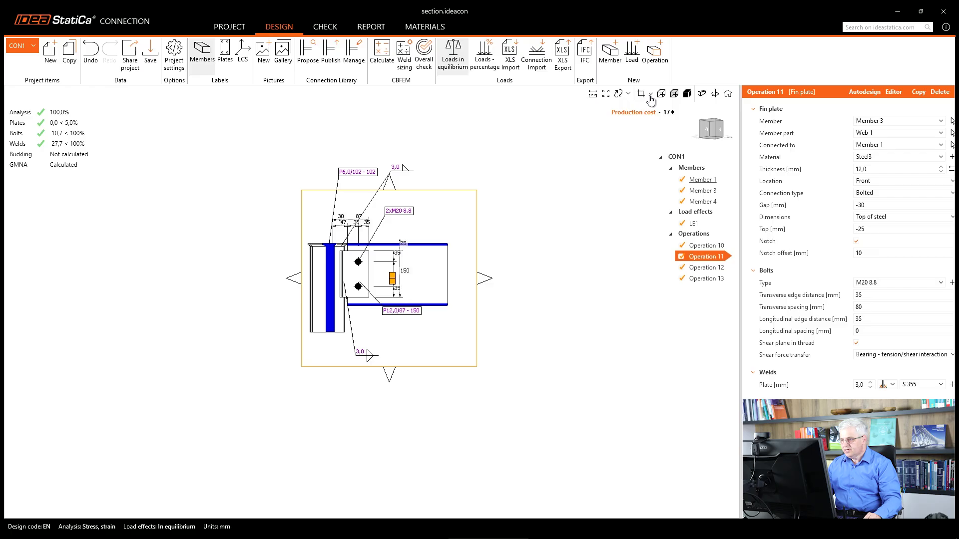
mouse_move(649, 103)
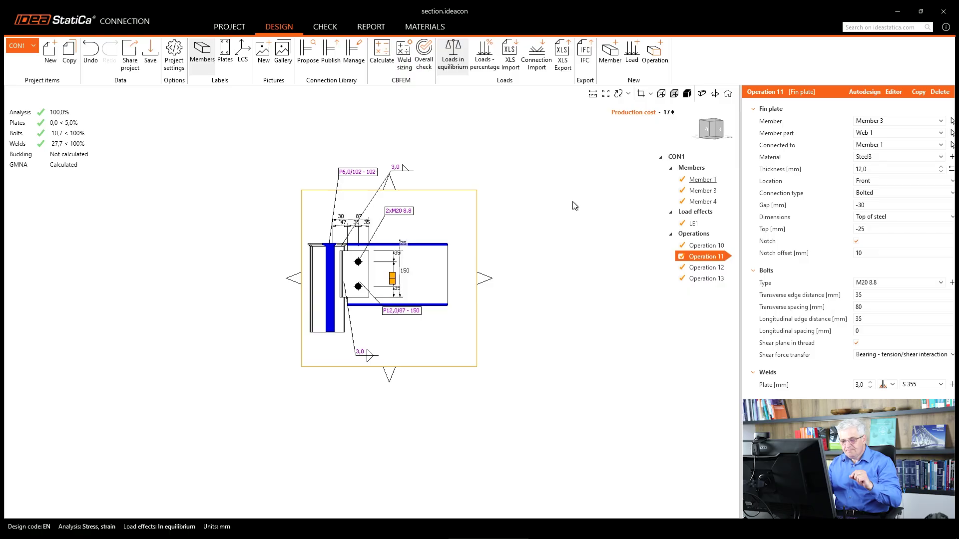
click(652, 95)
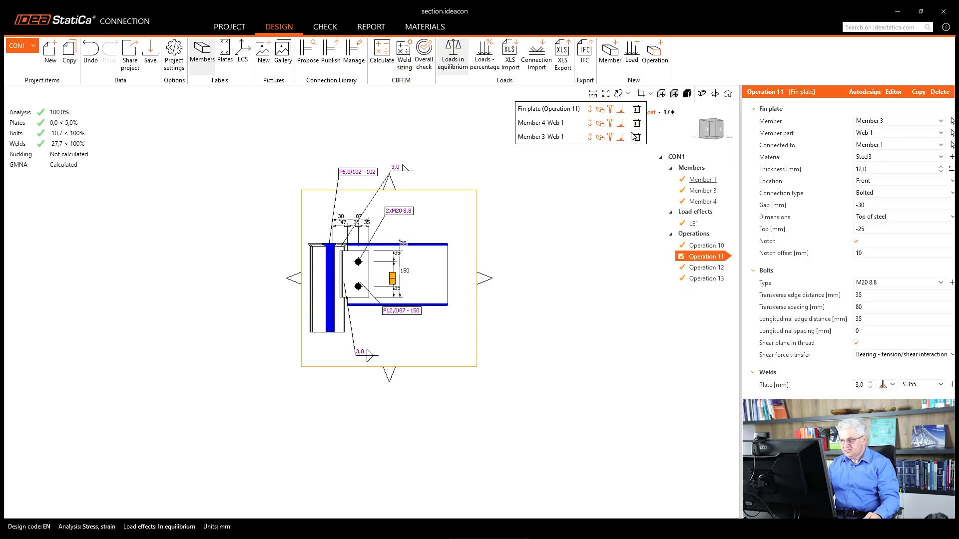
click(587, 165)
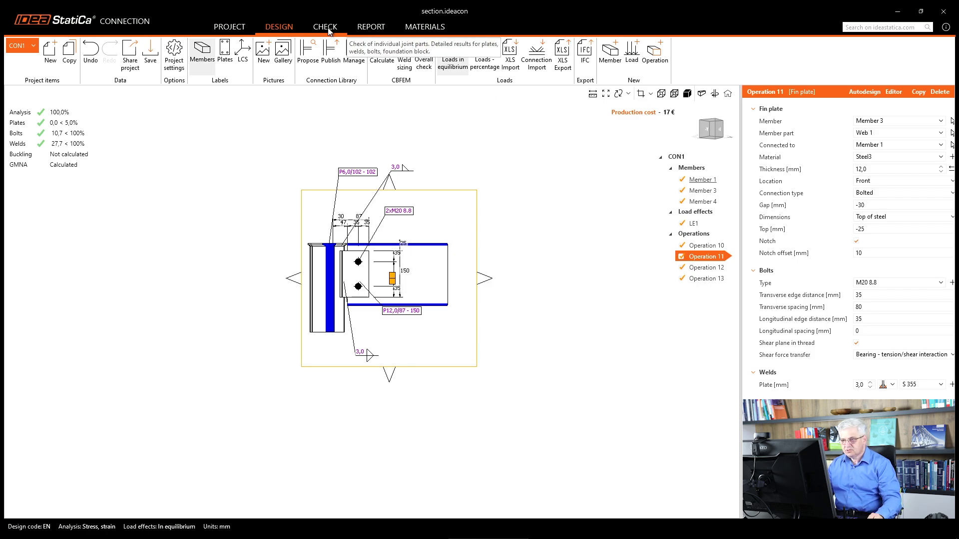
Recalculate the connection and generate the CON1 report, scrolling down to its section drawings
click(380, 63)
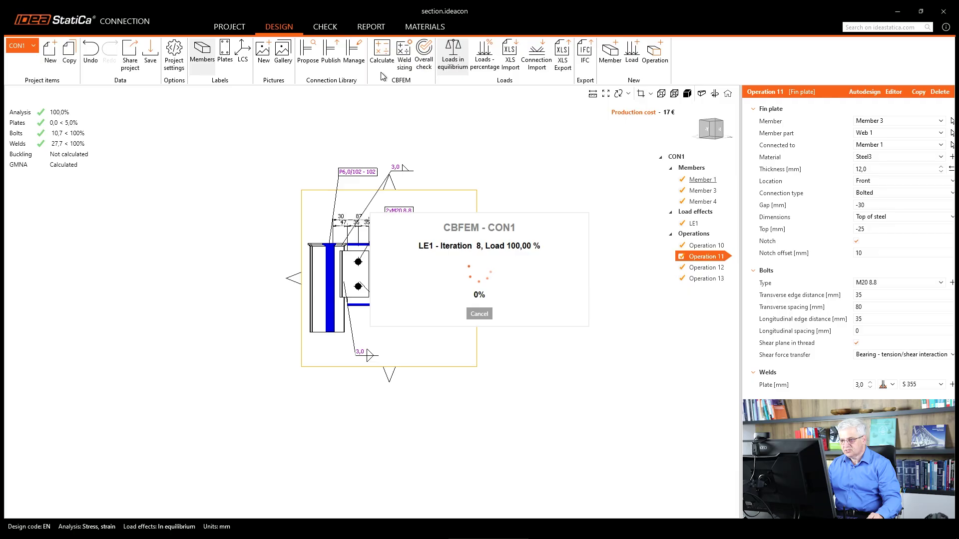
click(370, 28)
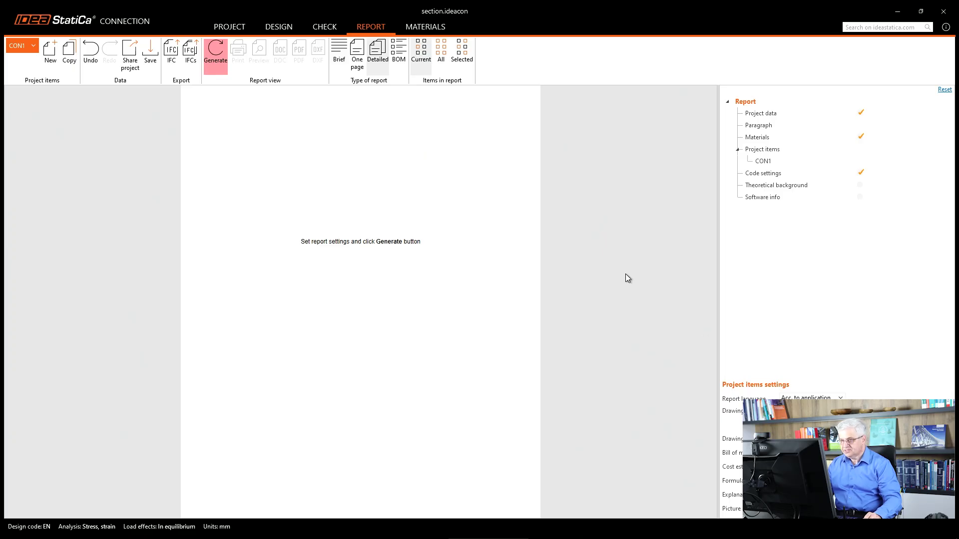
click(216, 75)
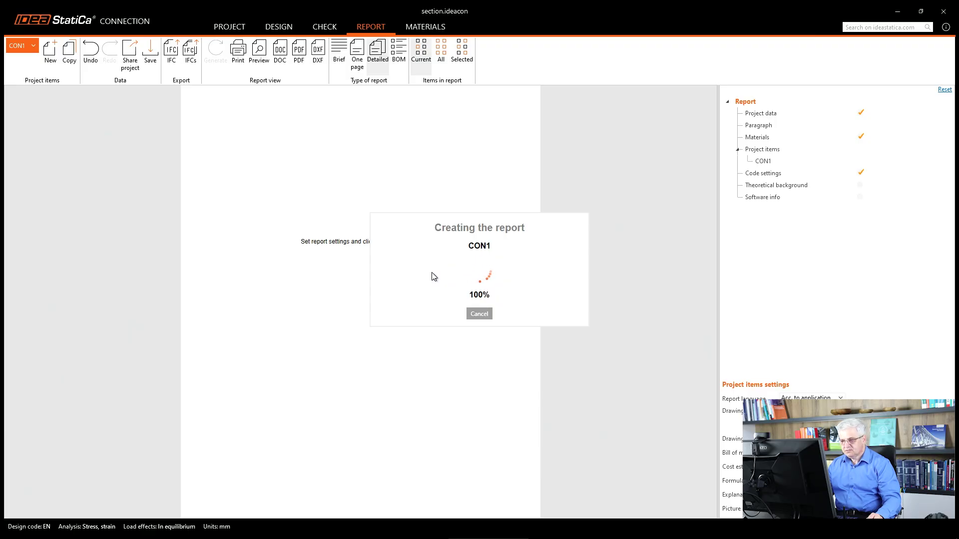
scroll(435, 278, down, 10)
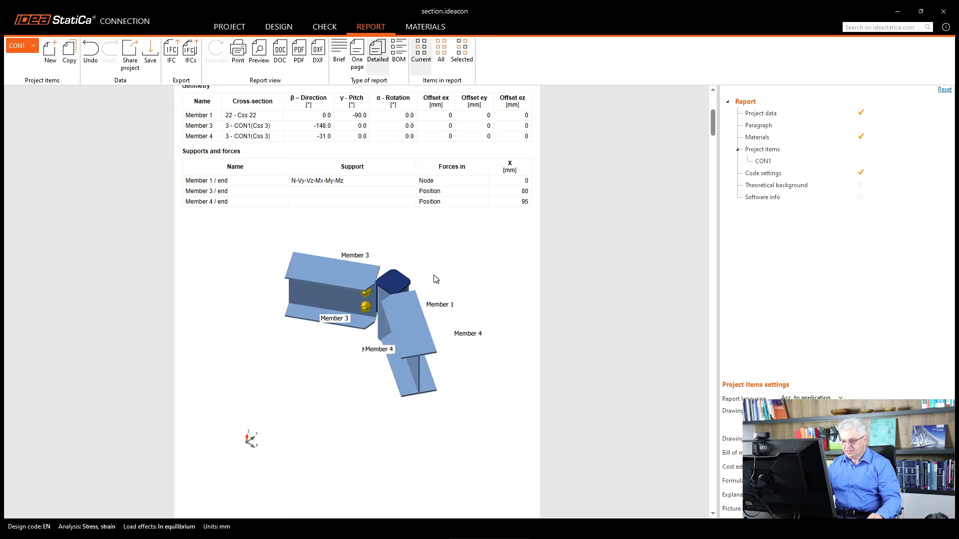
scroll(435, 278, down, 15)
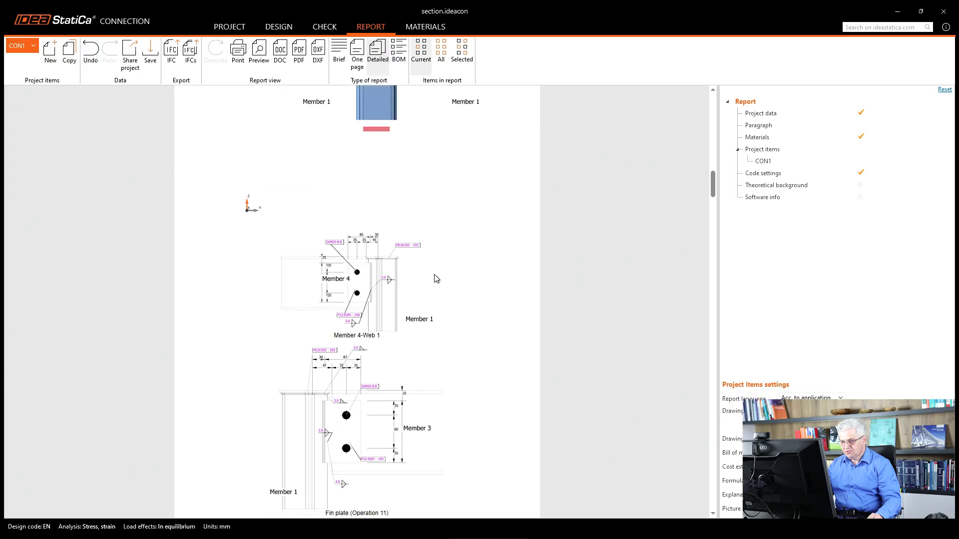